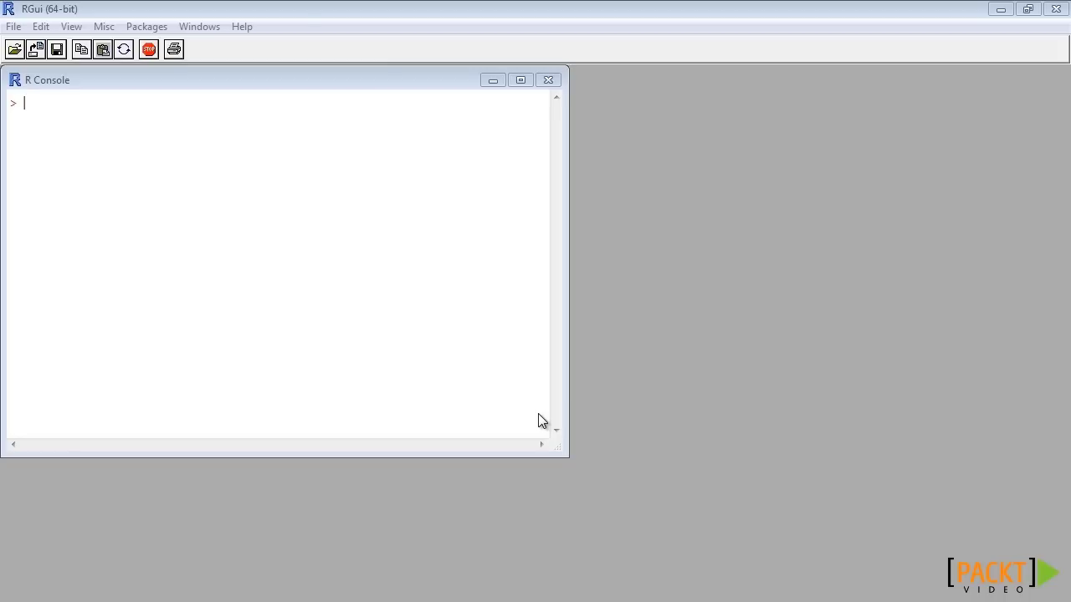
Install the Rcmdr package and load it with require(Rcmdr) to start R Commander
{"action": "left_click", "coordinate": [132, 141]}
{"action": "type", "text": "install.packages()"}
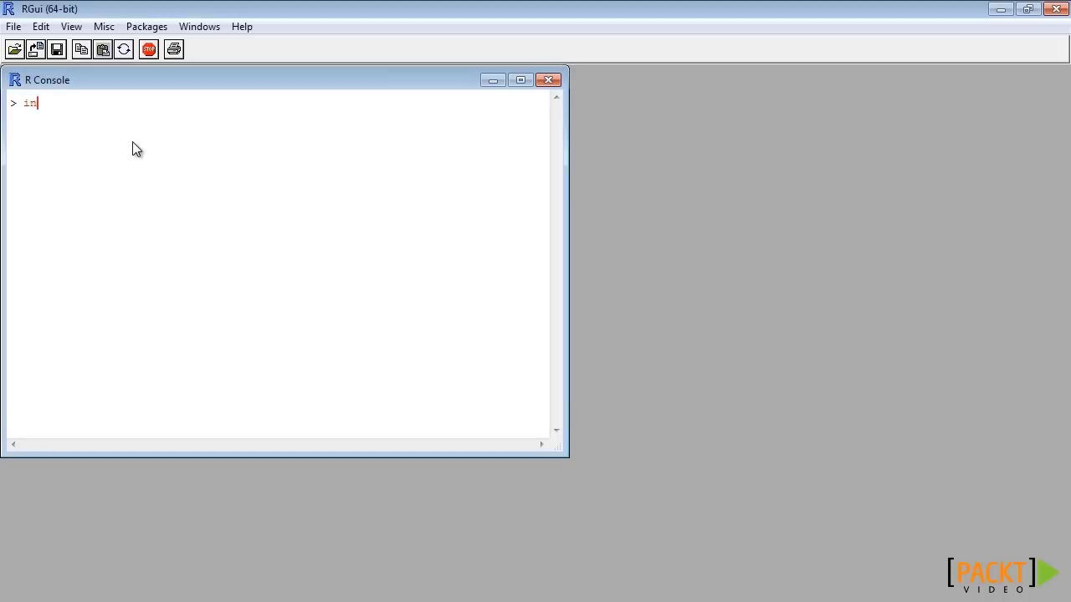
{"action": "key", "text": "Left"}
{"action": "type", "text": "\"Rcmdr\""}
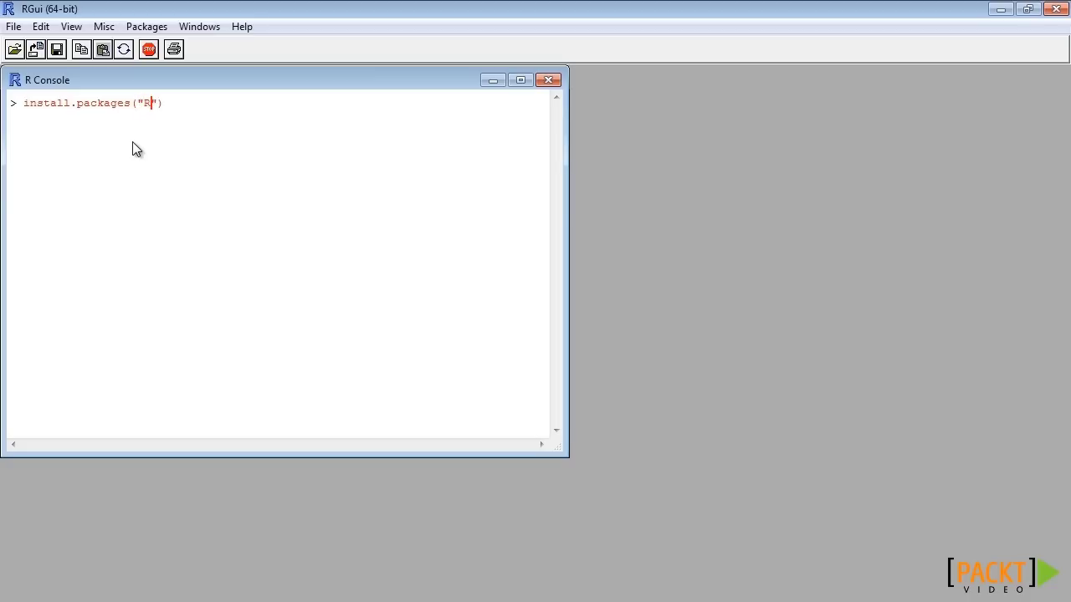
{"action": "key", "text": "Return"}
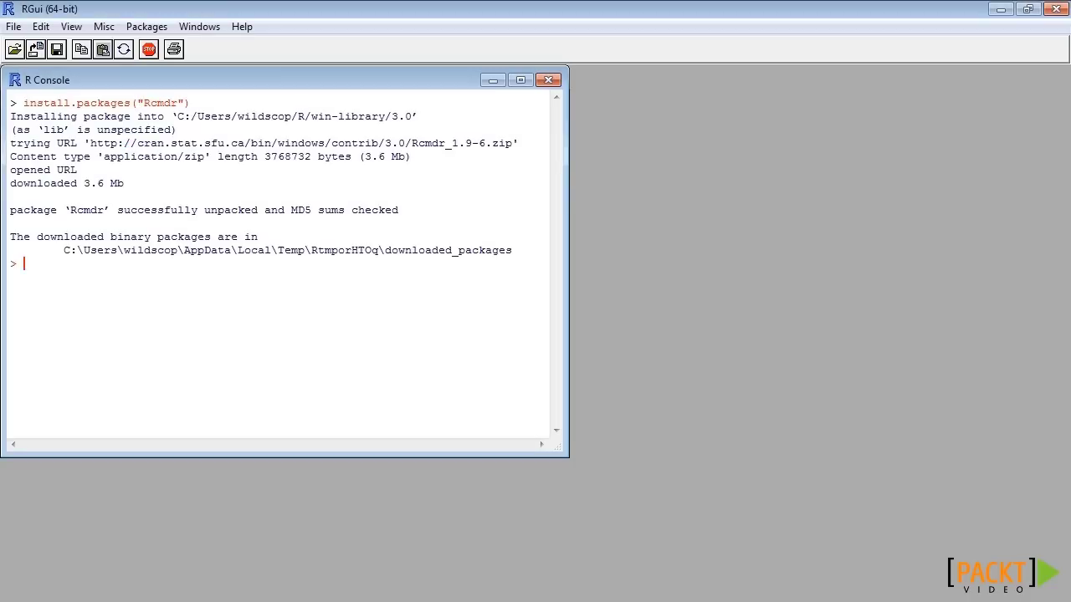
{"action": "type", "text": "require(Rcmdr)"}
{"action": "key", "text": "Return"}
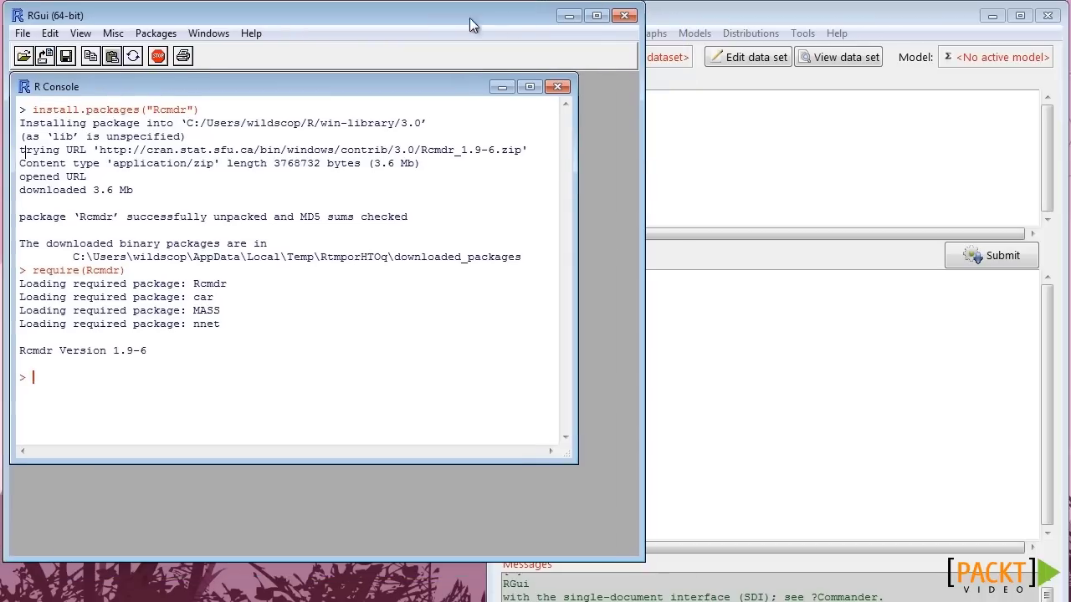
Load the iris data with data(iris) from the script and make it the active data set
{"action": "left_click_drag", "start_coordinate": [644, 154], "coordinate": [489, 161]}
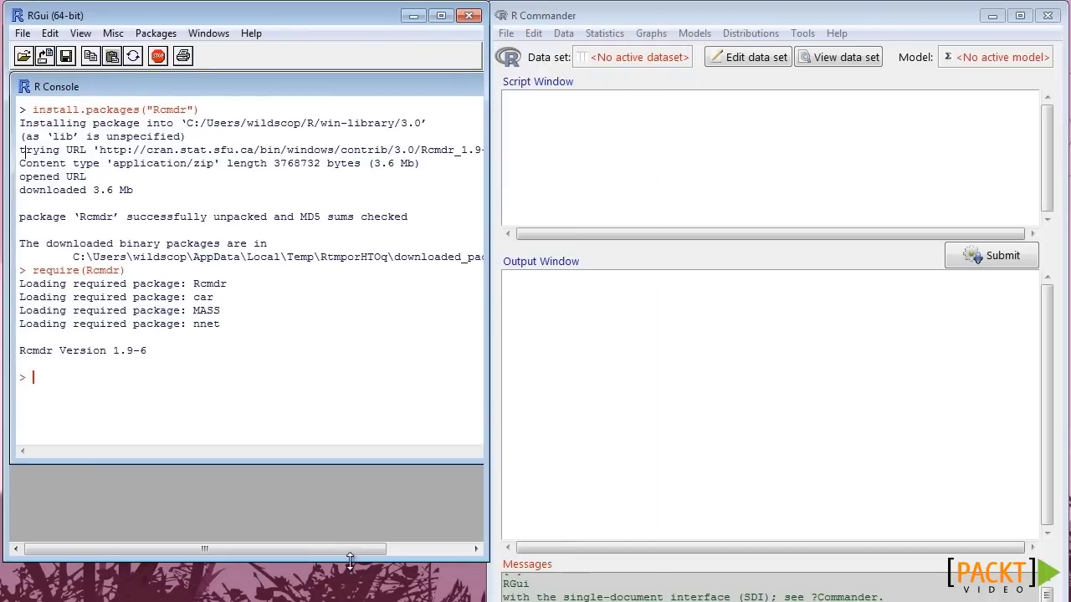
{"action": "left_click_drag", "start_coordinate": [354, 564], "coordinate": [356, 595]}
{"action": "left_click", "coordinate": [654, 176]}
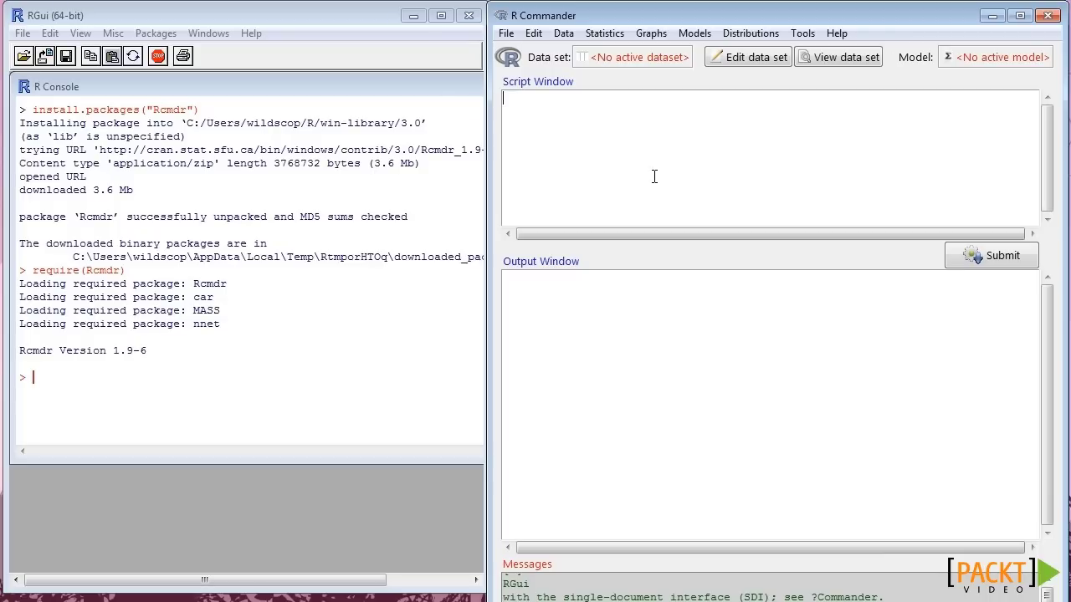
{"action": "type", "text": "data(iris)"}
{"action": "left_click", "coordinate": [981, 256]}
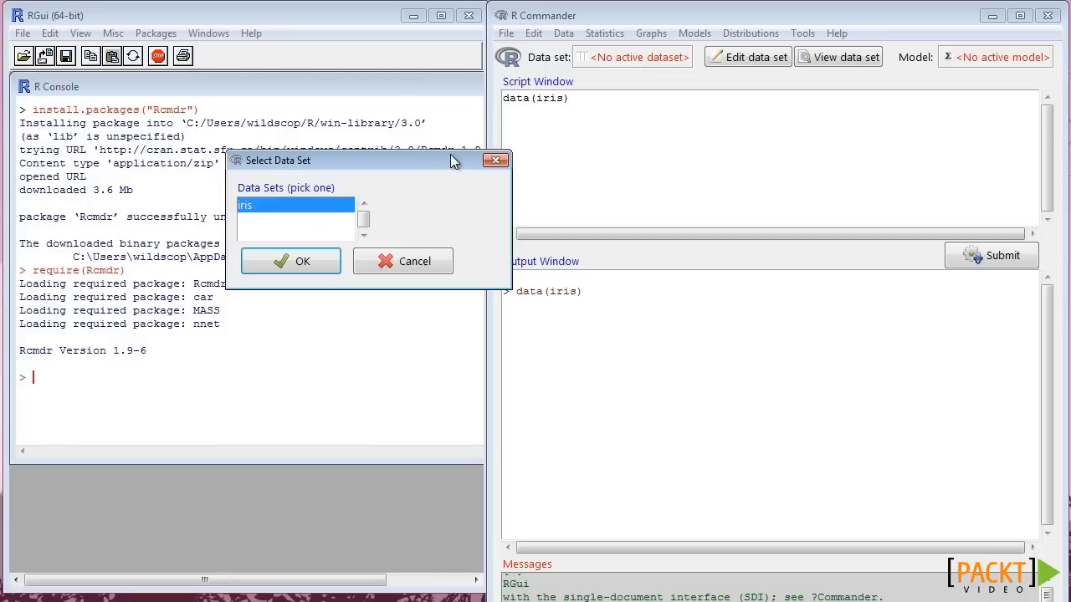
{"action": "left_click", "coordinate": [305, 263]}
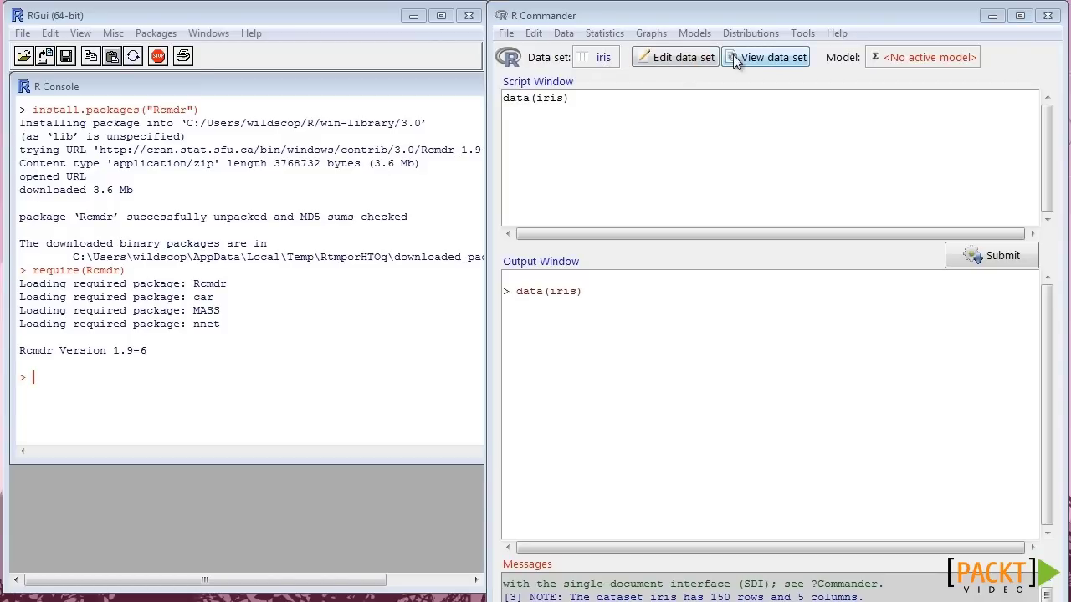
View the iris data set, then open it in the data editor and close it
{"action": "left_click", "coordinate": [605, 62]}
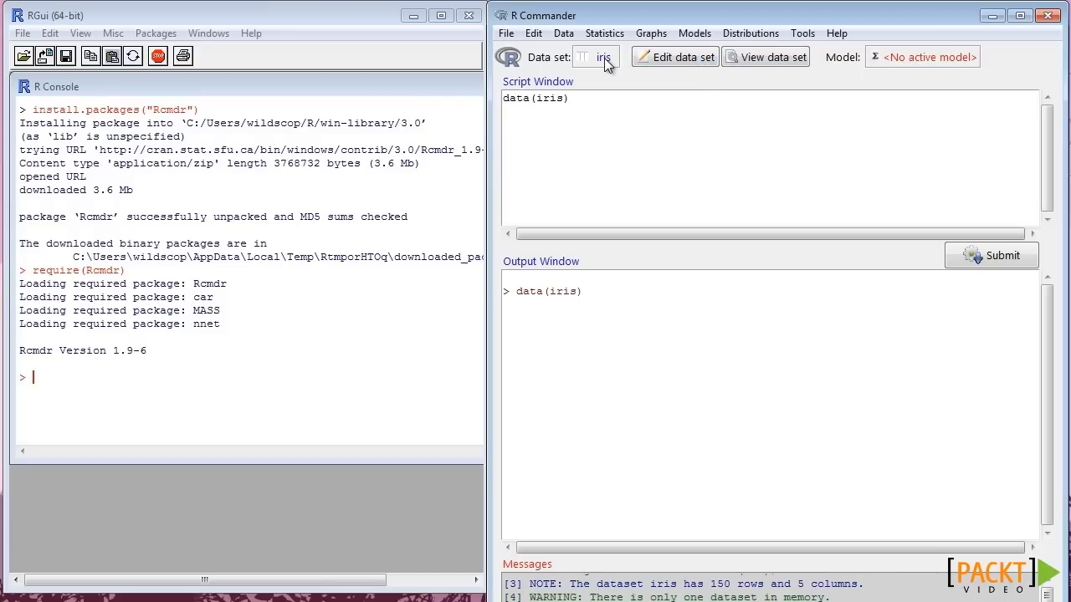
{"action": "left_click", "coordinate": [763, 58]}
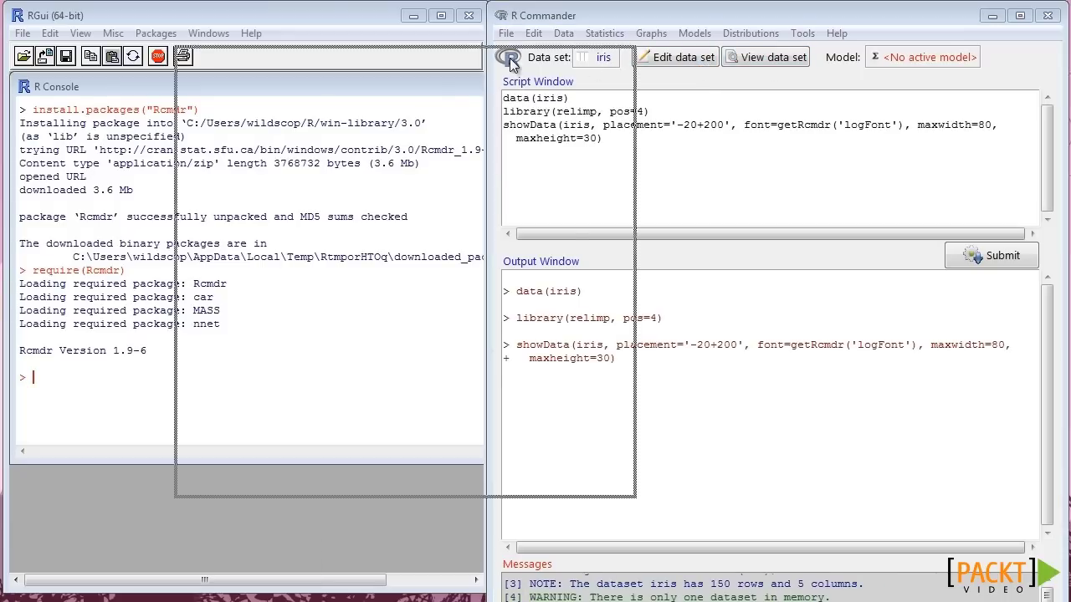
{"action": "left_click", "coordinate": [615, 60]}
{"action": "left_click", "coordinate": [683, 57]}
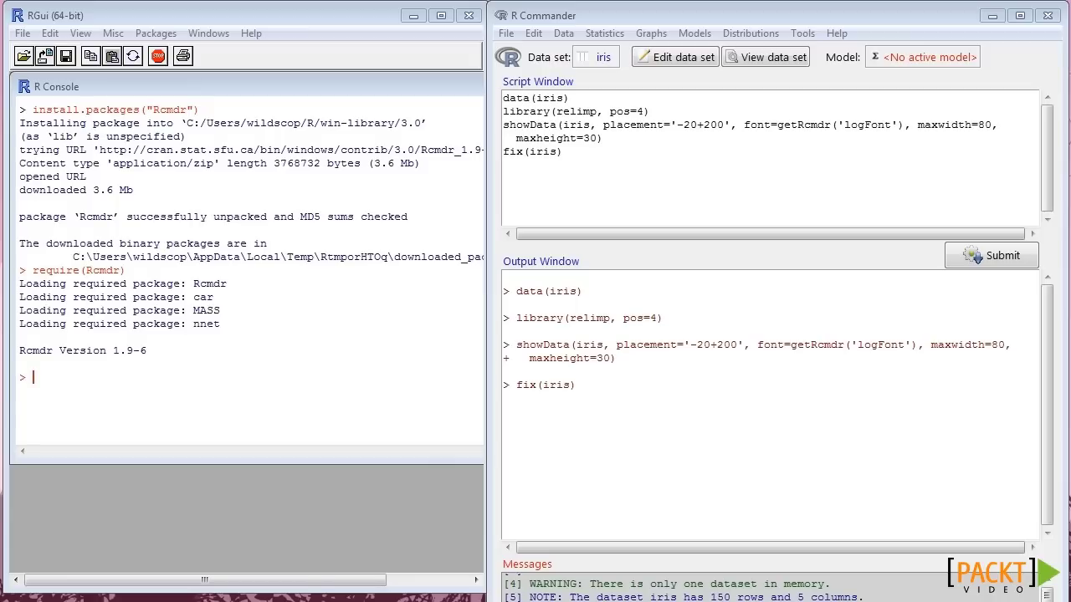
Draw a spike index plot of Petal.Length and select its logged plot command
{"action": "left_click", "coordinate": [652, 33]}
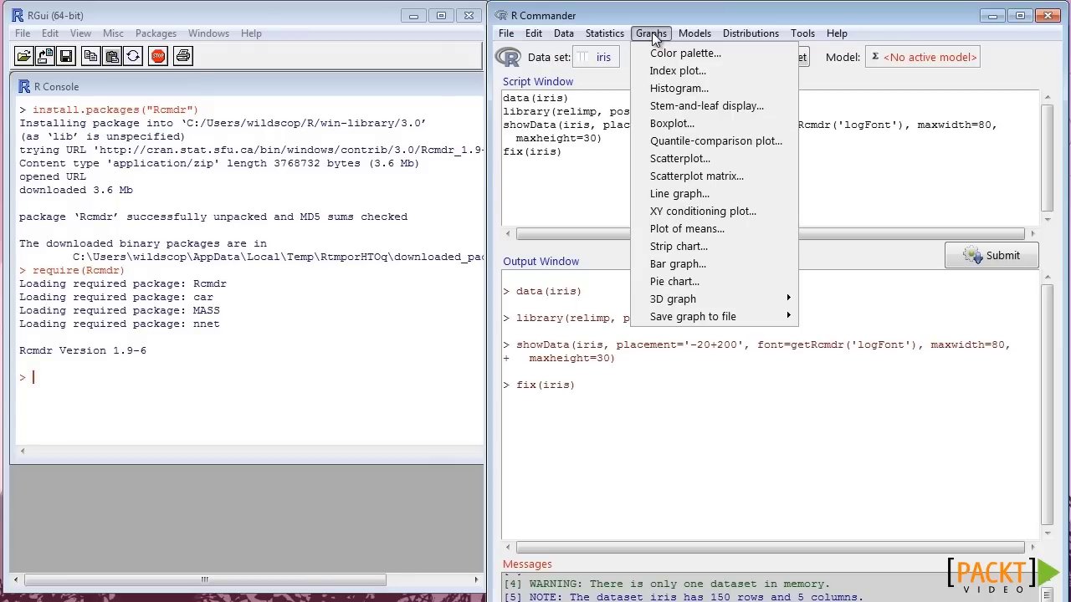
{"action": "left_click", "coordinate": [677, 71]}
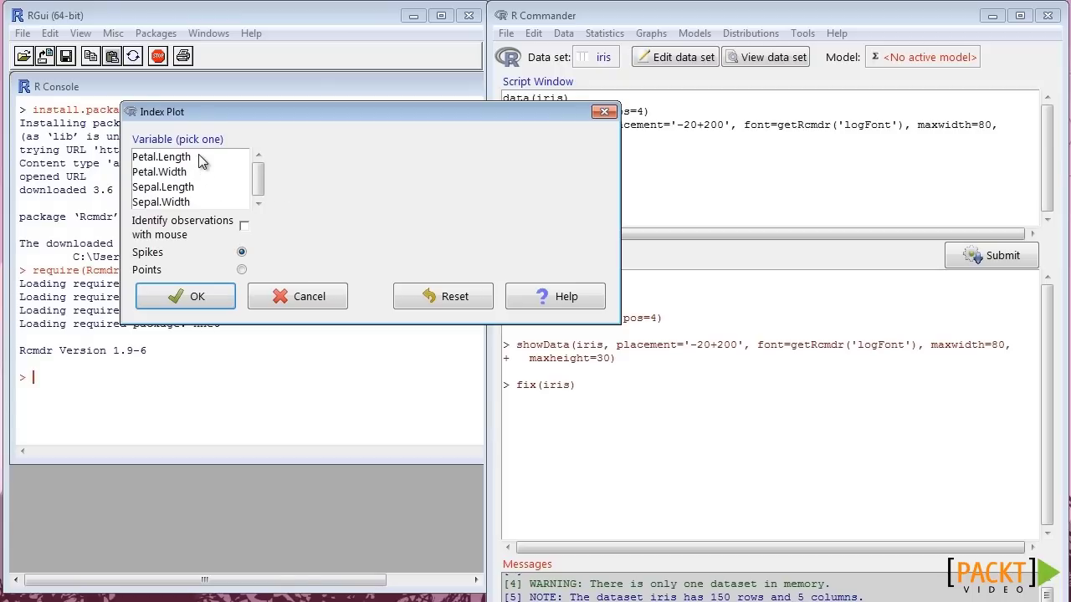
{"action": "left_click", "coordinate": [201, 161]}
{"action": "left_click", "coordinate": [209, 290]}
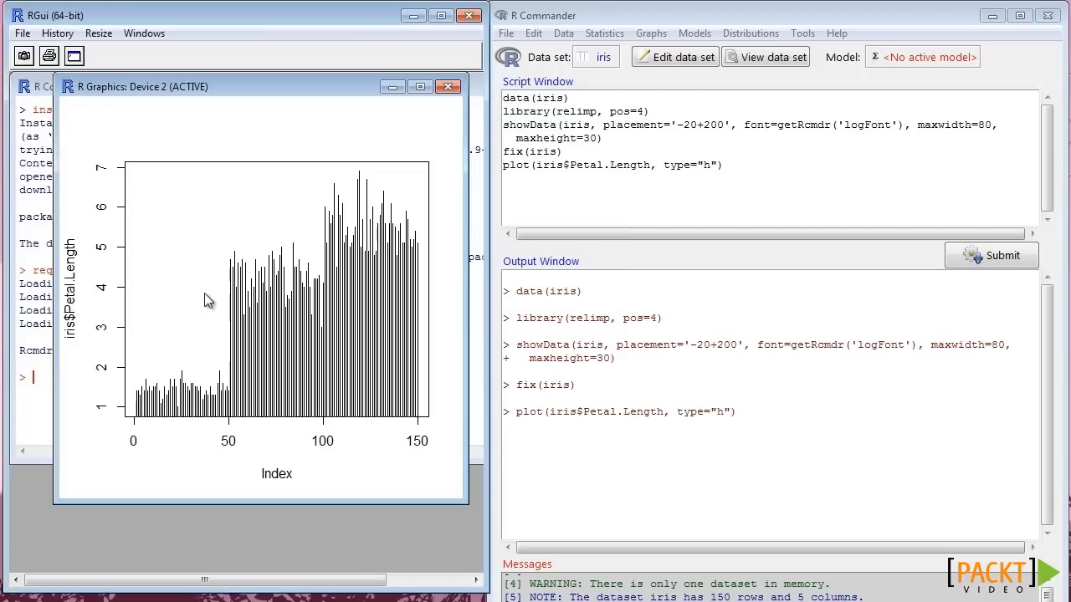
{"action": "double_click", "coordinate": [520, 412]}
{"action": "left_click_drag", "start_coordinate": [556, 414], "coordinate": [745, 413]}
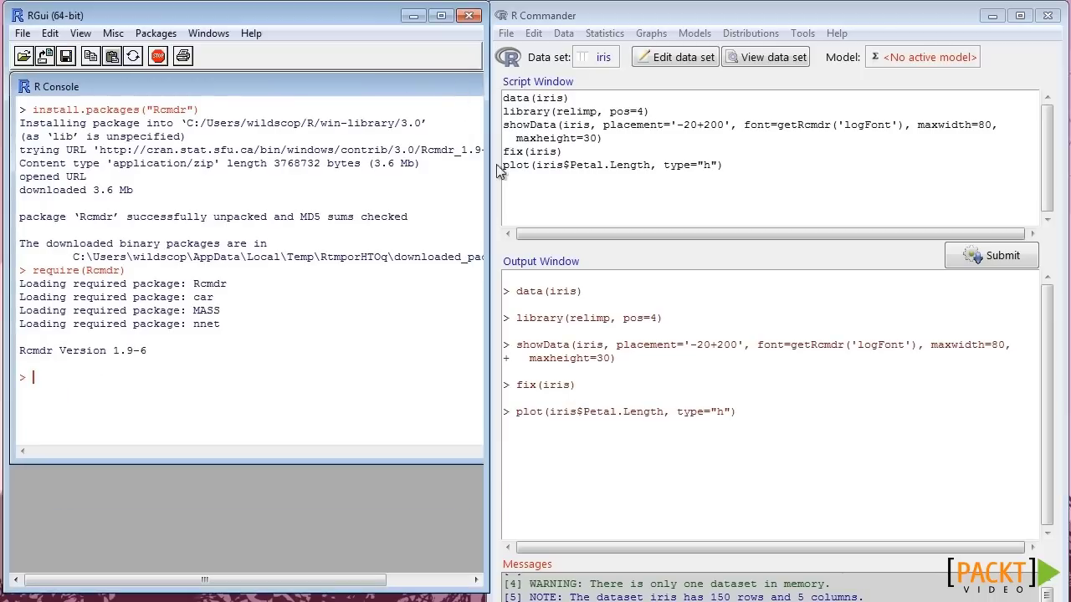
Draw a frequency histogram of iris Petal.Length
{"action": "left_click", "coordinate": [651, 34]}
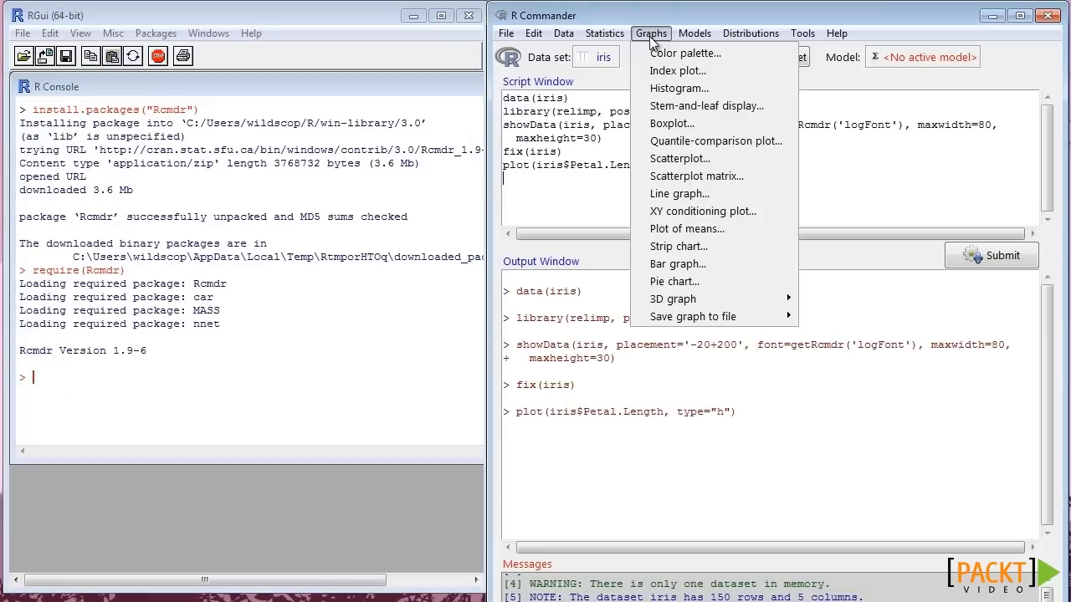
{"action": "left_click", "coordinate": [679, 88]}
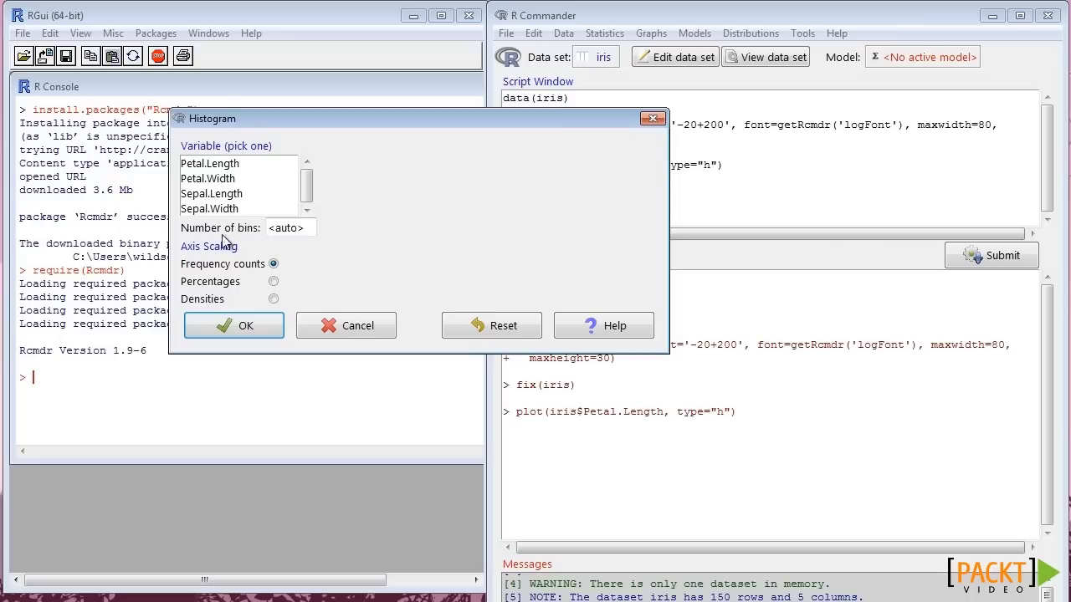
{"action": "left_click", "coordinate": [228, 165]}
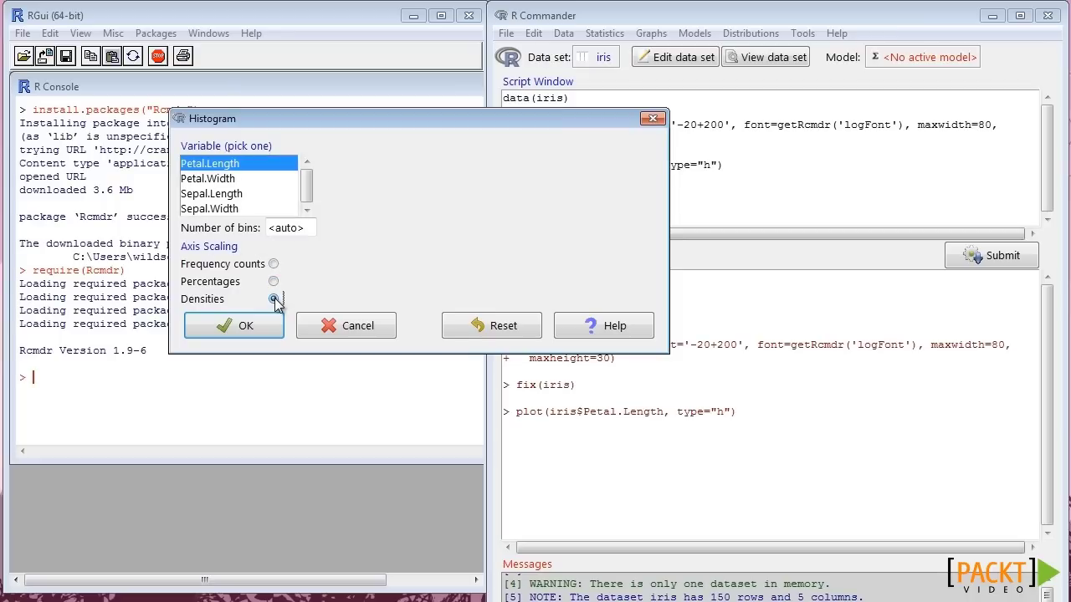
{"action": "left_click", "coordinate": [273, 265]}
{"action": "left_click", "coordinate": [251, 326]}
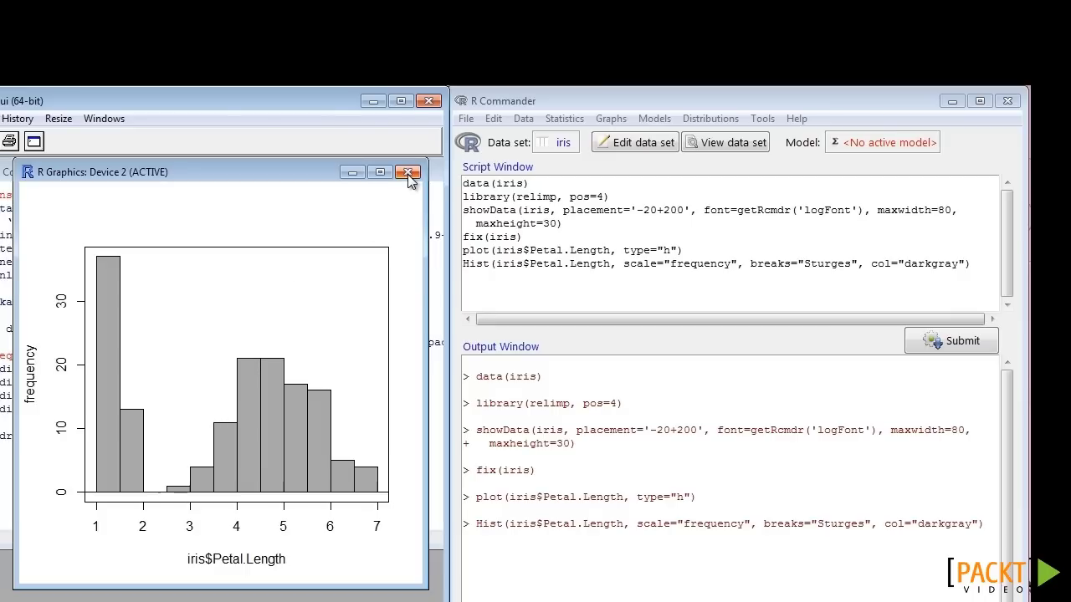
Produce a stem-and-leaf display of Petal.Length in the output
{"action": "left_click", "coordinate": [611, 118]}
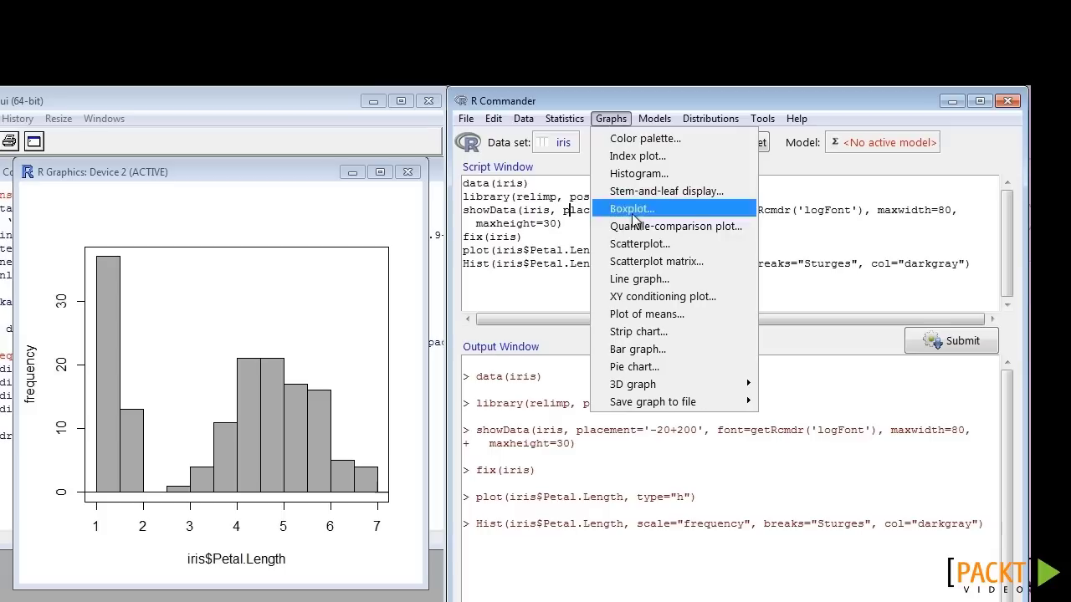
{"action": "left_click", "coordinate": [651, 190]}
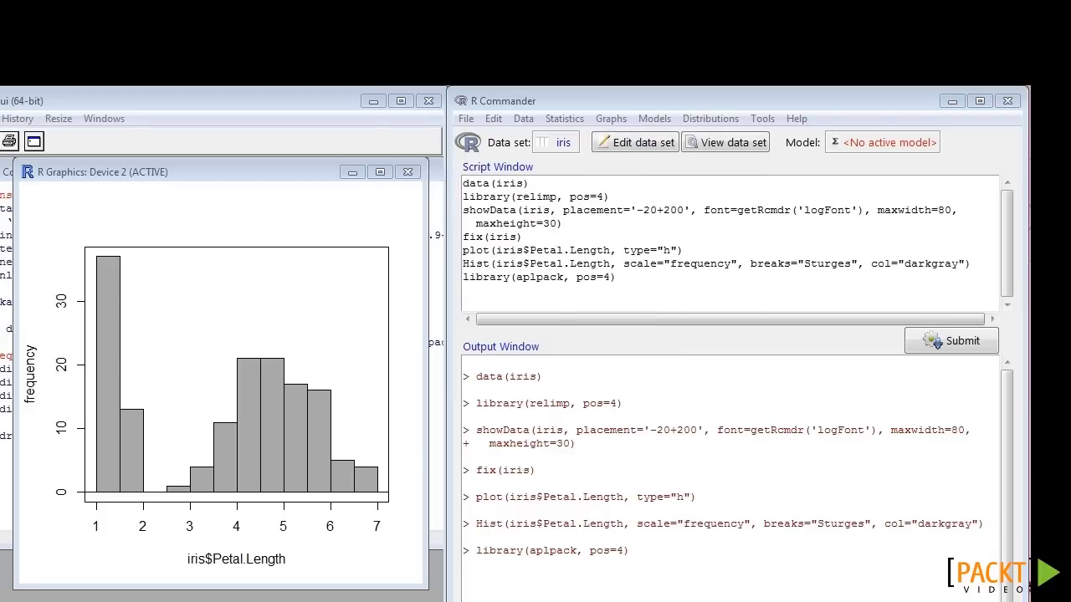
{"action": "left_click", "coordinate": [143, 236]}
{"action": "left_click", "coordinate": [156, 557]}
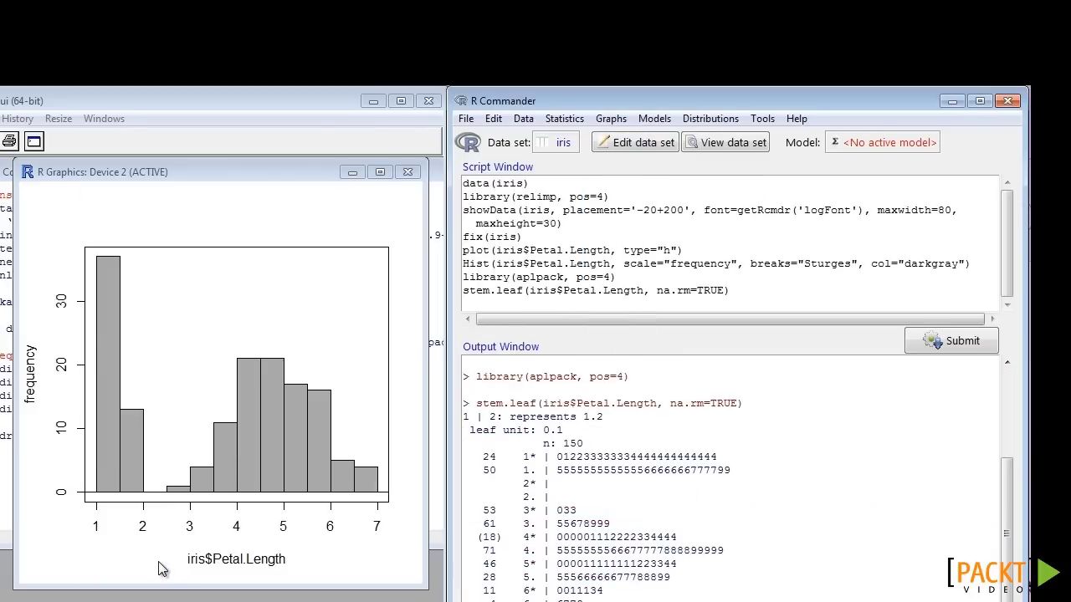
{"action": "left_click", "coordinate": [569, 524]}
Draw a boxplot of iris Petal.Length
{"action": "left_click", "coordinate": [641, 486]}
{"action": "left_click", "coordinate": [611, 118]}
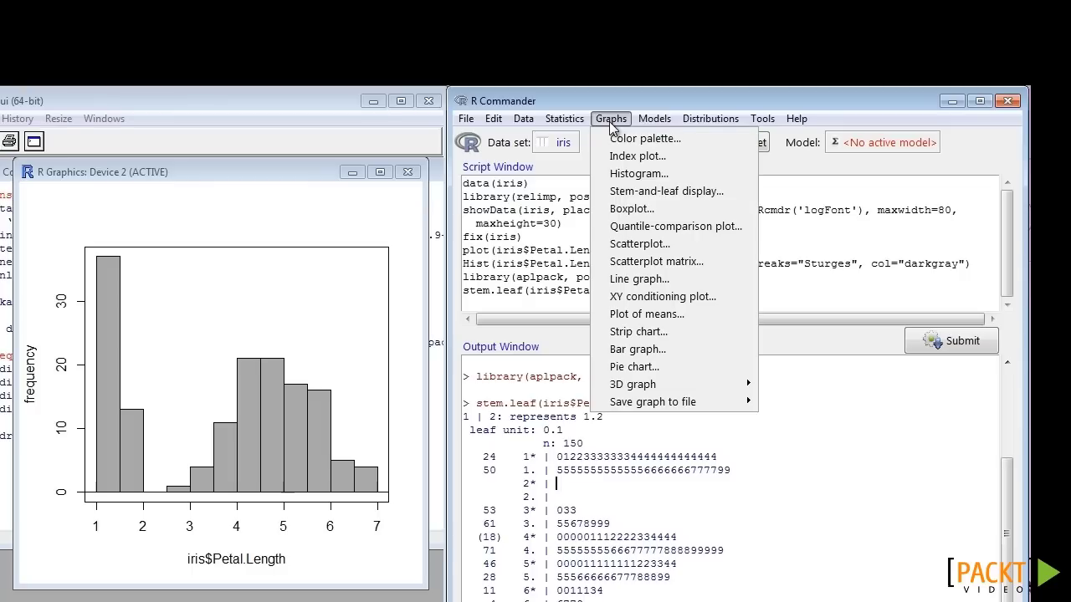
{"action": "left_click", "coordinate": [642, 210]}
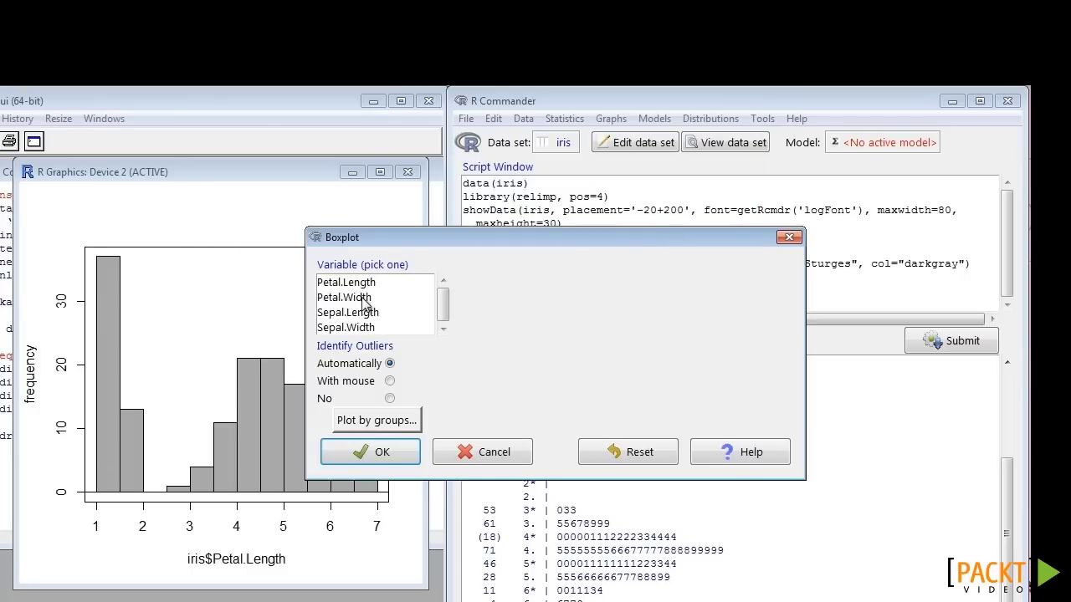
{"action": "left_click", "coordinate": [351, 284]}
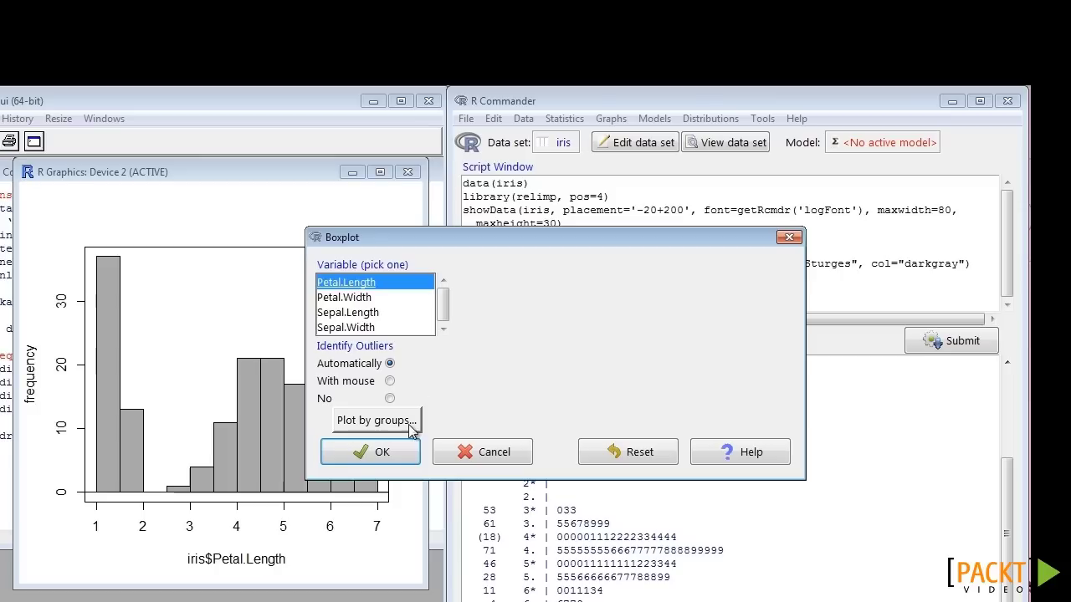
{"action": "left_click", "coordinate": [382, 451]}
{"action": "left_click", "coordinate": [611, 118]}
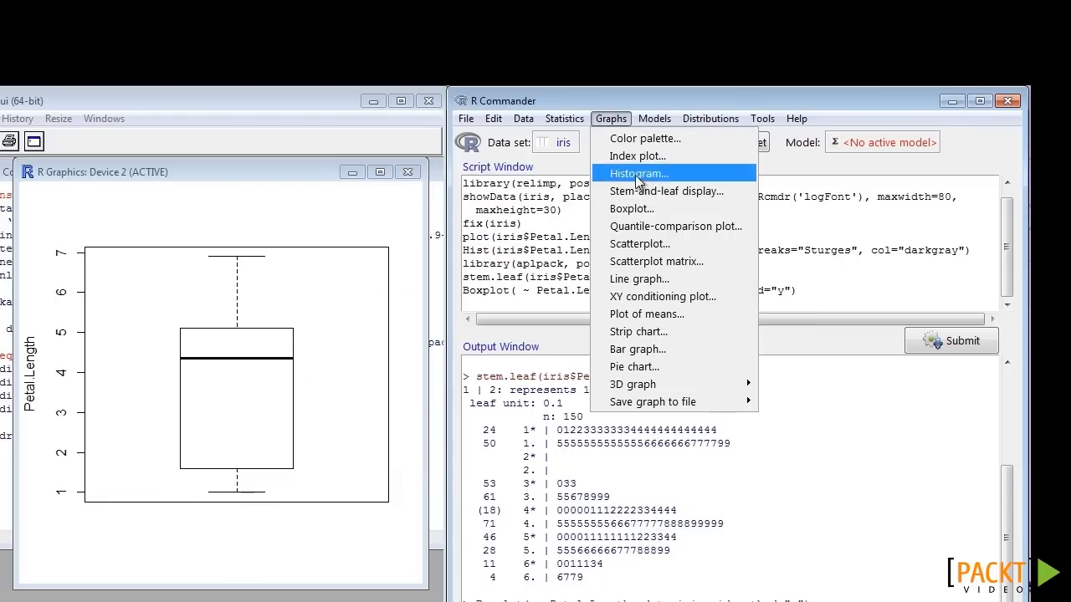
Make a quantile-comparison plot of Petal.Length against the t distribution with df 3
{"action": "left_click", "coordinate": [663, 227]}
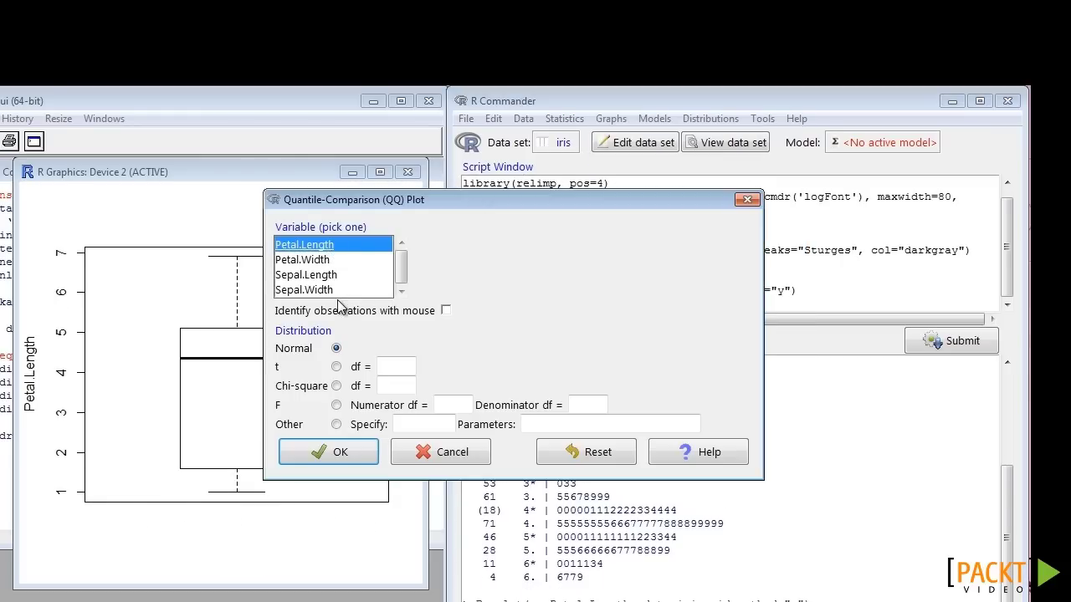
{"action": "left_click", "coordinate": [336, 367]}
{"action": "left_click", "coordinate": [390, 368]}
{"action": "type", "text": "3"}
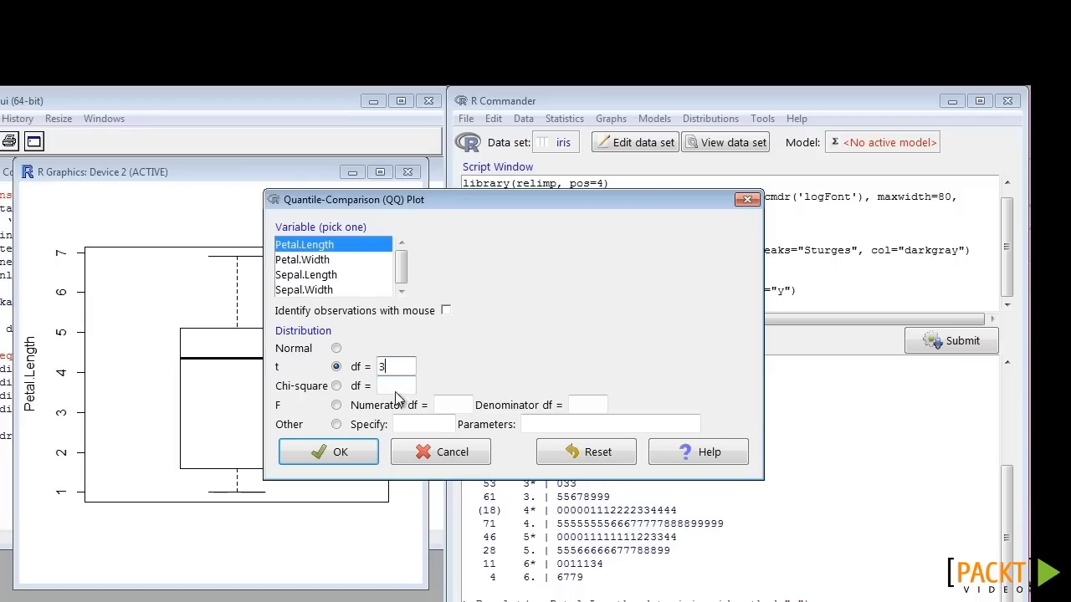
{"action": "left_click", "coordinate": [328, 452]}
{"action": "left_click", "coordinate": [611, 118]}
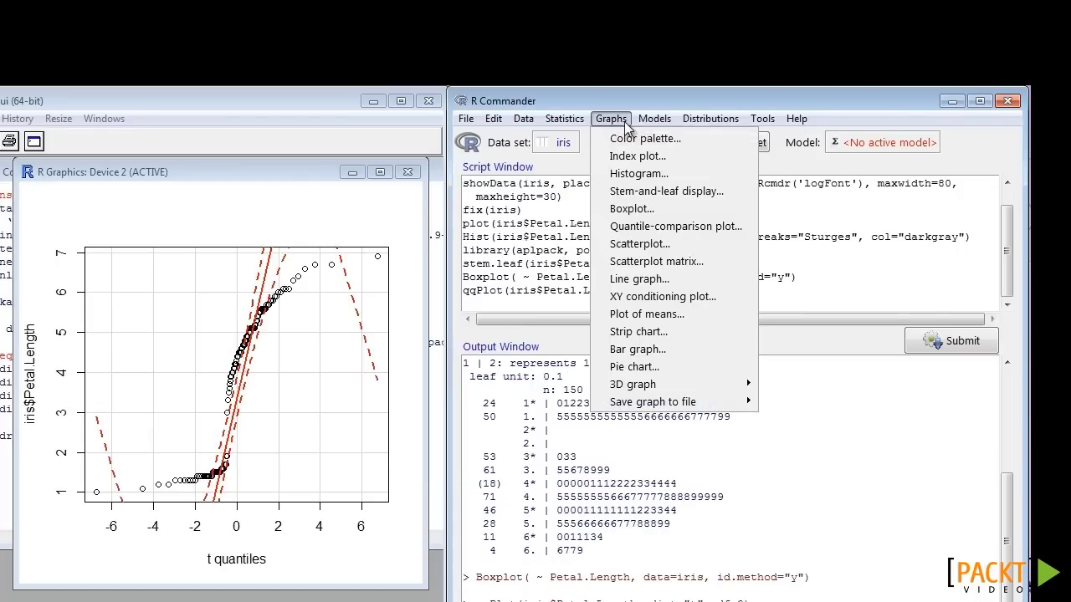
Scatterplot Sepal.Length vs Petal.Length with jittered x, log y, point size 1.4, axis text 1.2, labels 0.7
{"action": "left_click", "coordinate": [591, 243]}
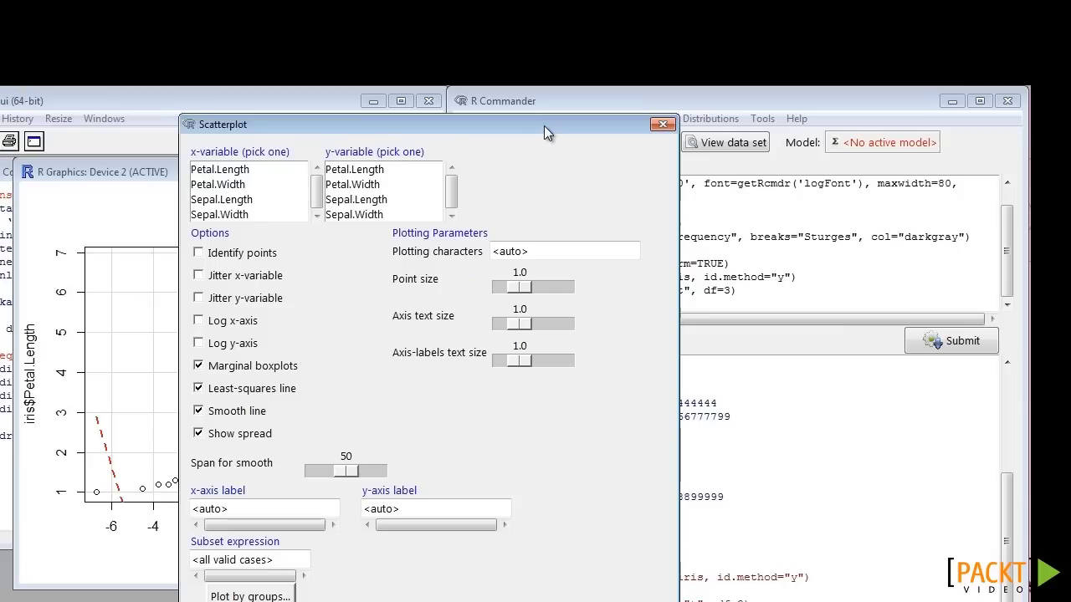
{"action": "left_click", "coordinate": [232, 171]}
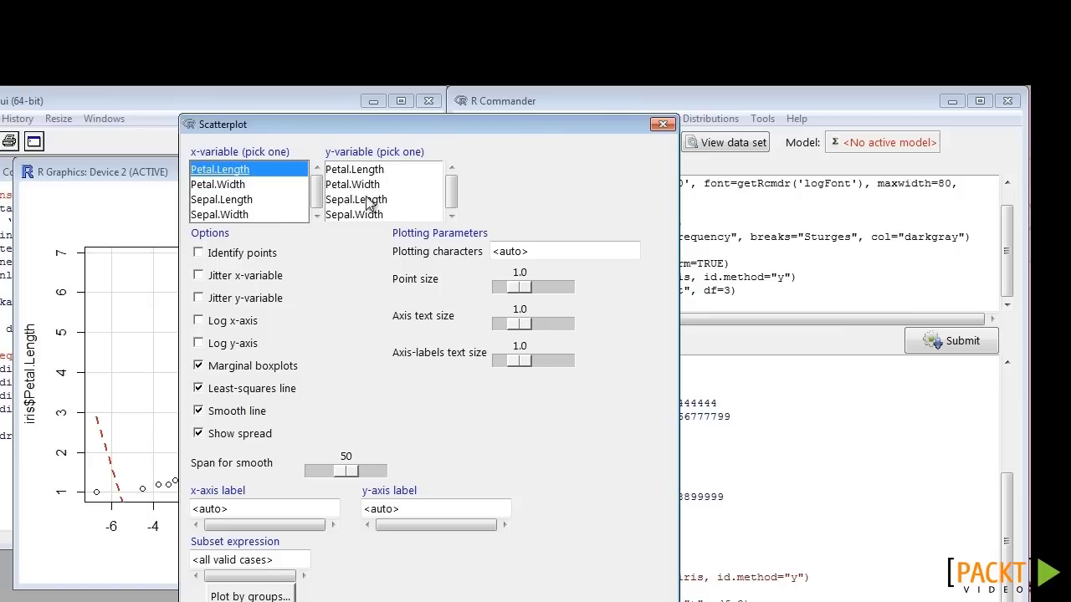
{"action": "left_click", "coordinate": [374, 201]}
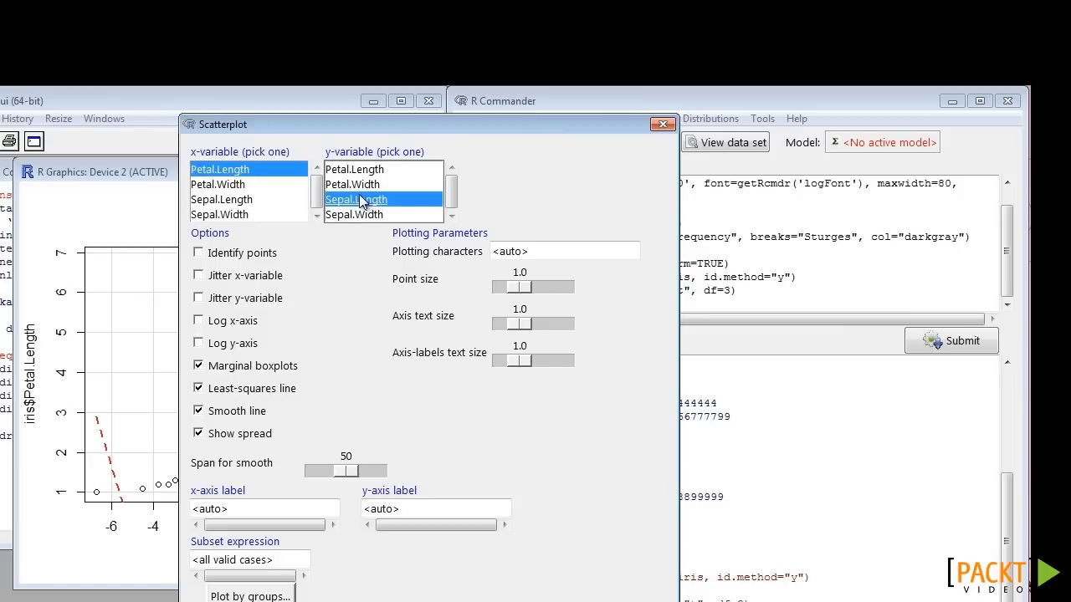
{"action": "left_click", "coordinate": [250, 281]}
{"action": "left_click", "coordinate": [241, 344]}
{"action": "left_click_drag", "start_coordinate": [521, 292], "coordinate": [525, 324]}
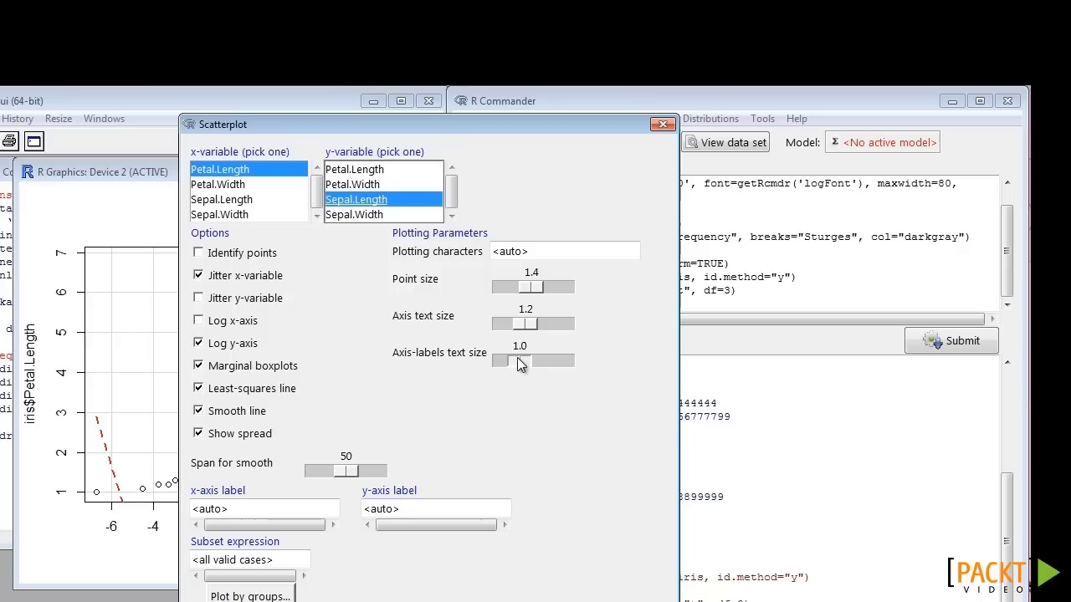
{"action": "left_click_drag", "start_coordinate": [519, 361], "coordinate": [510, 361]}
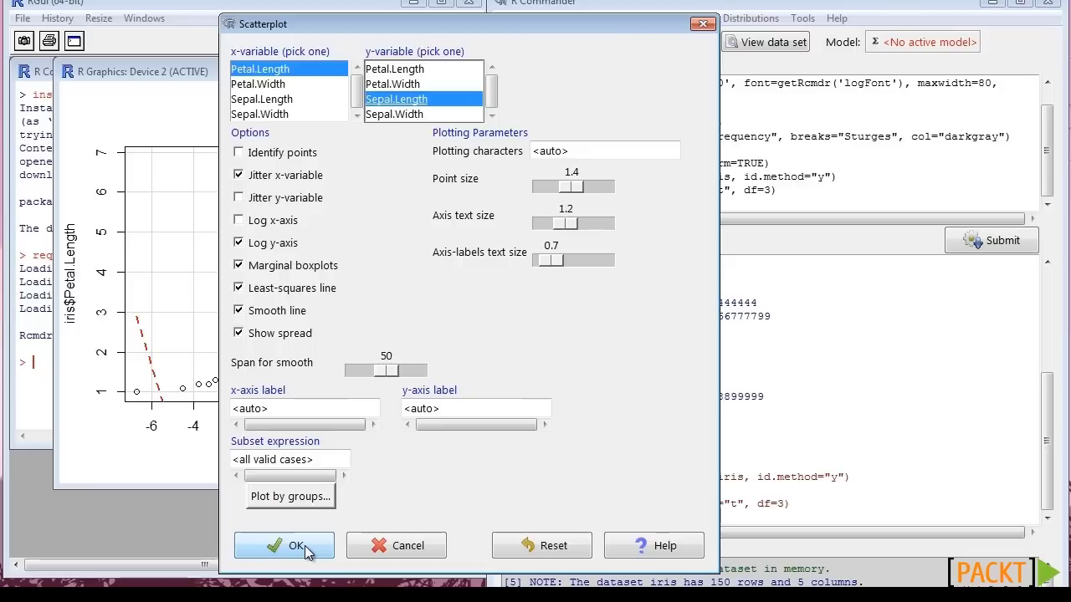
{"action": "left_click", "coordinate": [300, 546]}
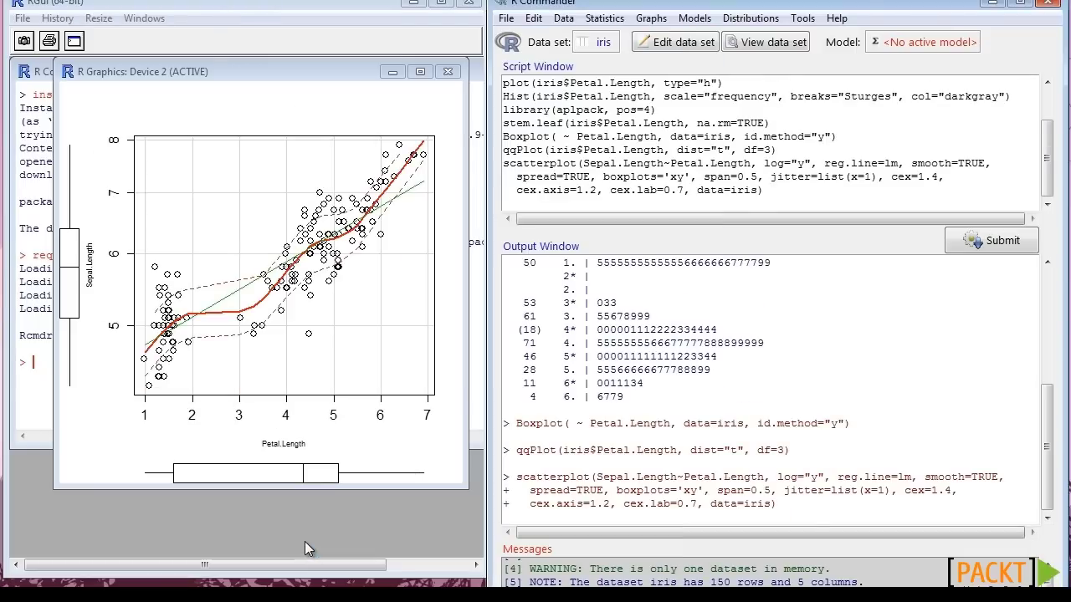
Draw a scatterplot matrix of Petal.Length, Petal.Width and Sepal.Length with smoothing span 90
{"action": "left_click", "coordinate": [651, 18]}
{"action": "left_click", "coordinate": [673, 172]}
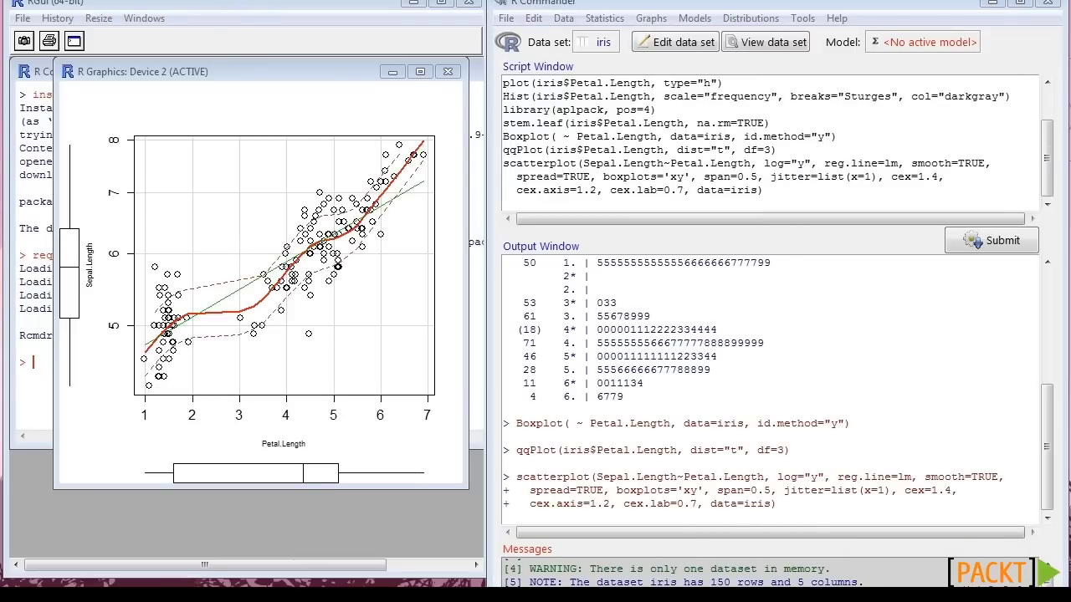
{"action": "left_click_drag", "start_coordinate": [538, 100], "coordinate": [535, 133]}
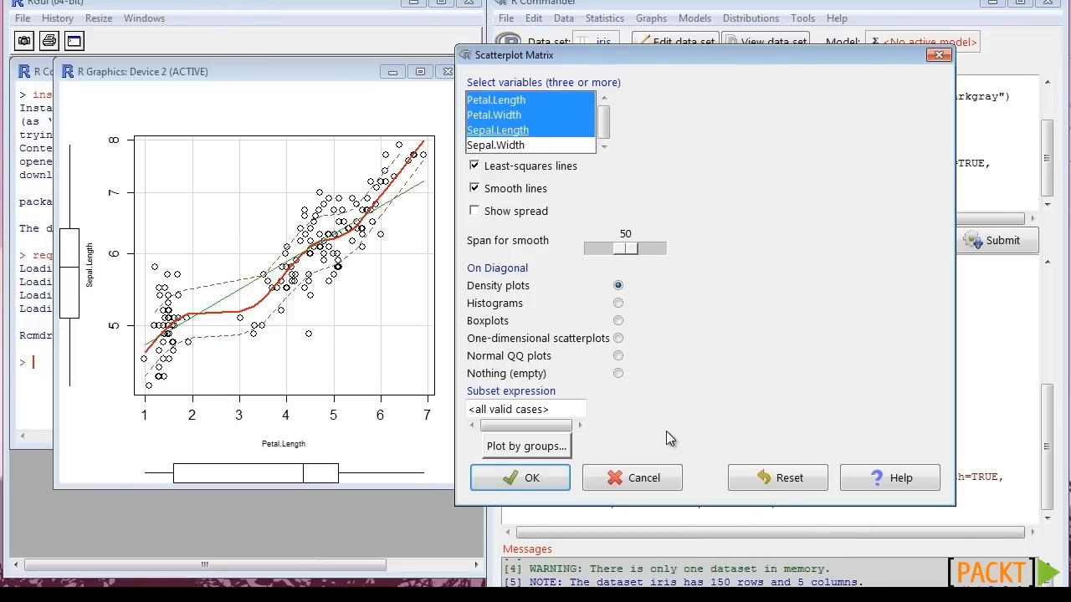
{"action": "left_click", "coordinate": [548, 215]}
{"action": "left_click_drag", "start_coordinate": [636, 248], "coordinate": [650, 249]}
{"action": "left_click", "coordinate": [535, 478]}
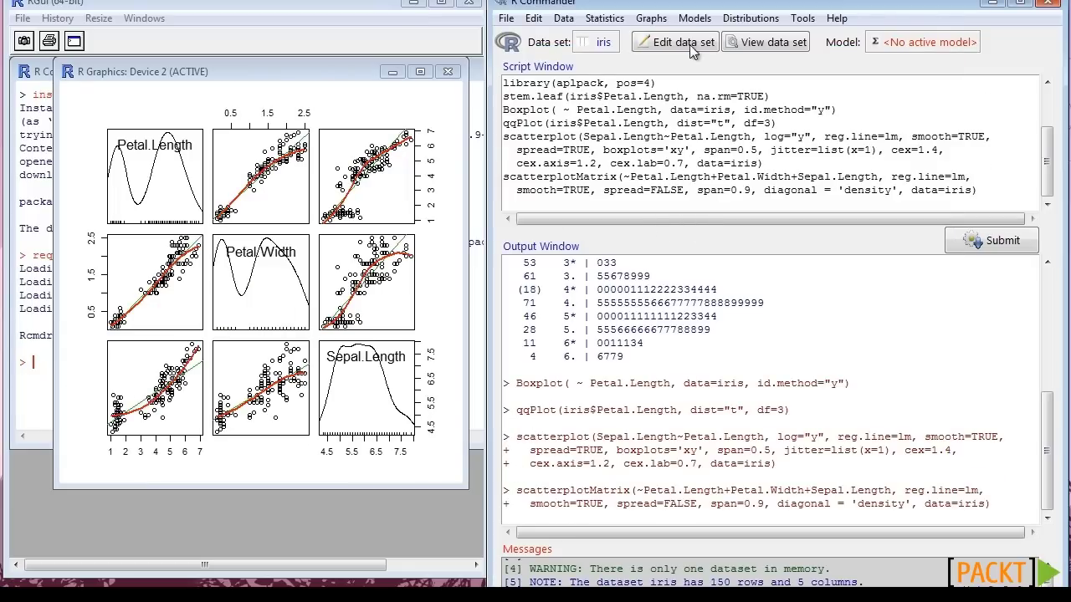
{"action": "left_click", "coordinate": [651, 17]}
Draw a strip chart of Petal.Length by Species
{"action": "left_click", "coordinate": [716, 237]}
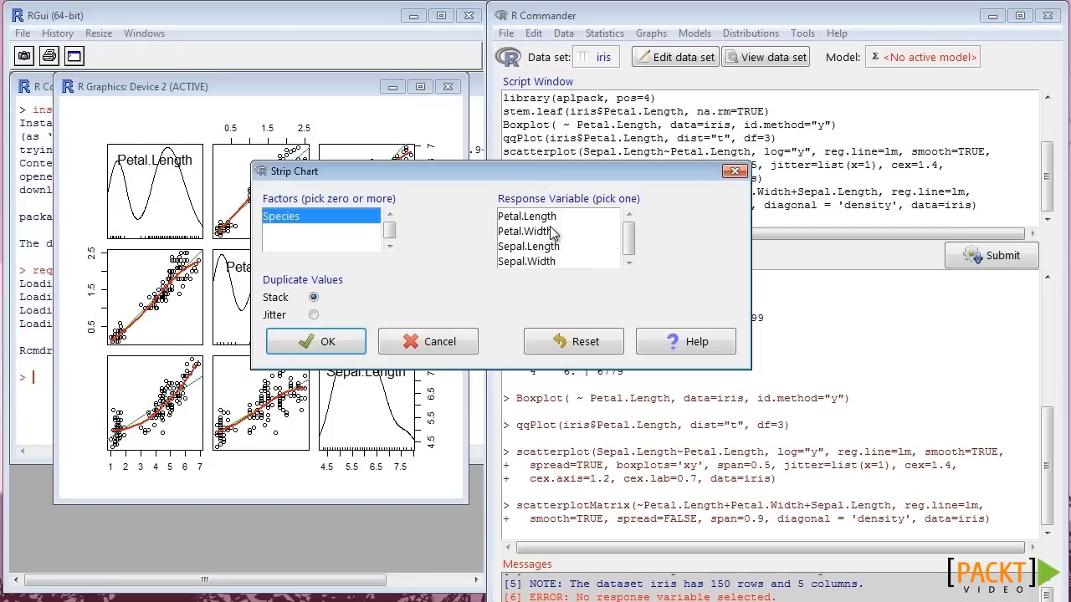
{"action": "left_click", "coordinate": [551, 219]}
{"action": "left_click", "coordinate": [316, 341]}
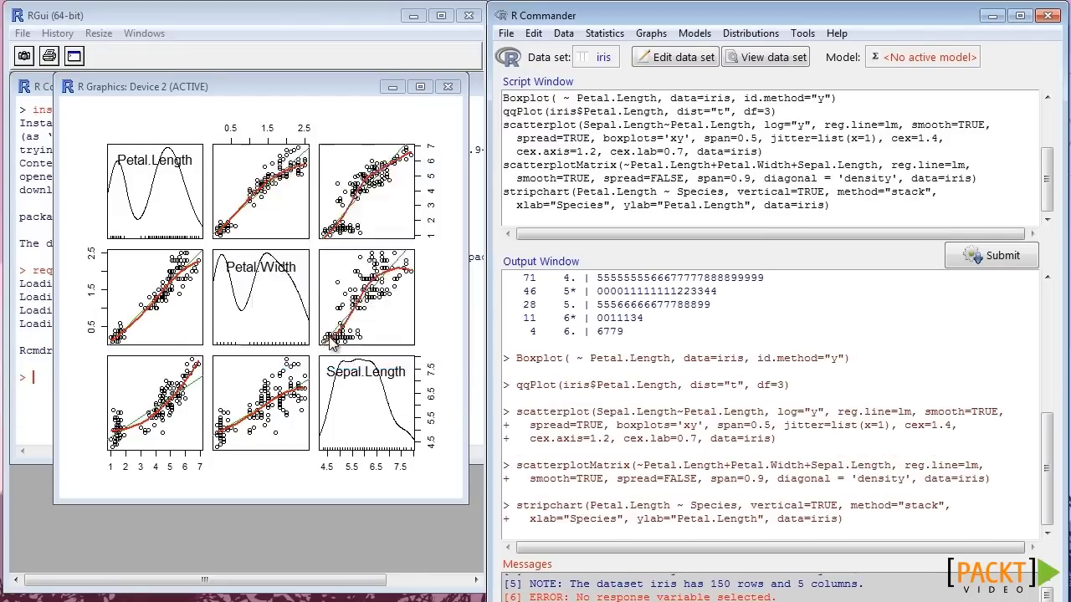
Draw a bar graph of Species counts
{"action": "left_click", "coordinate": [649, 34]}
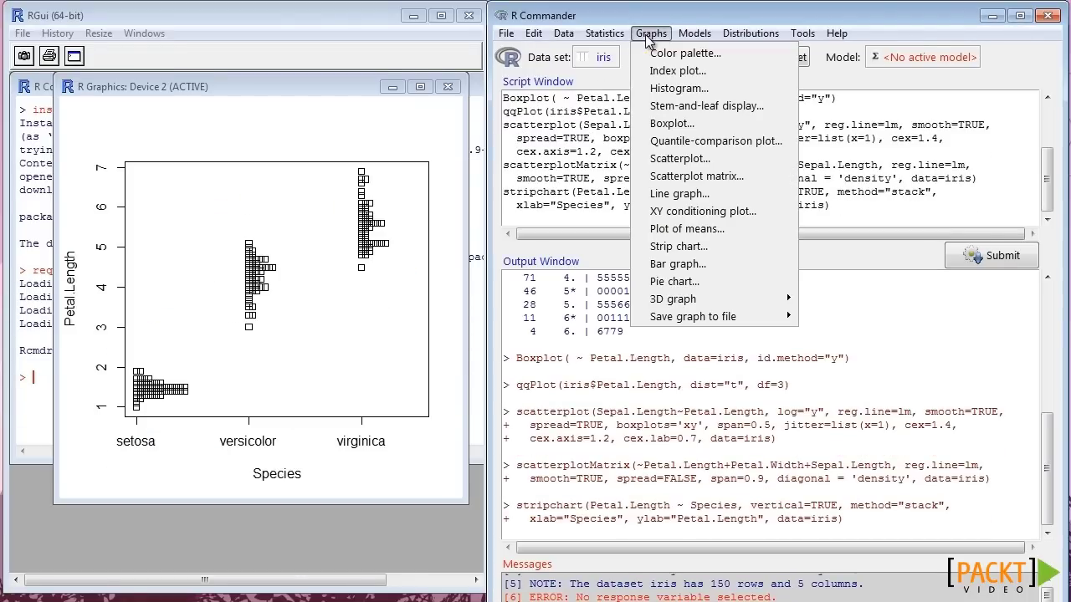
{"action": "left_click", "coordinate": [556, 226]}
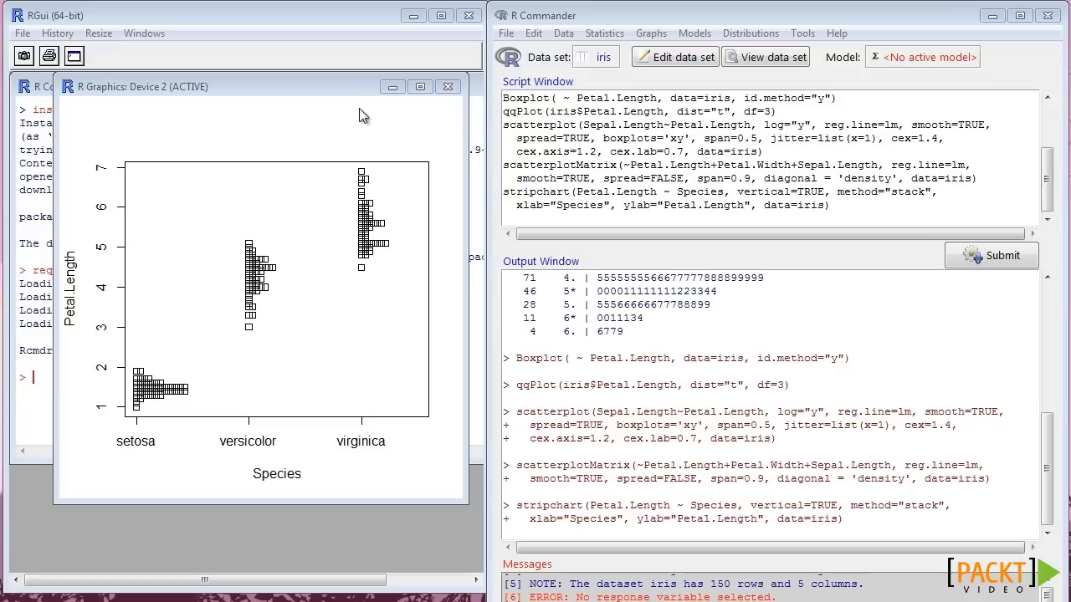
{"action": "left_click", "coordinate": [216, 304]}
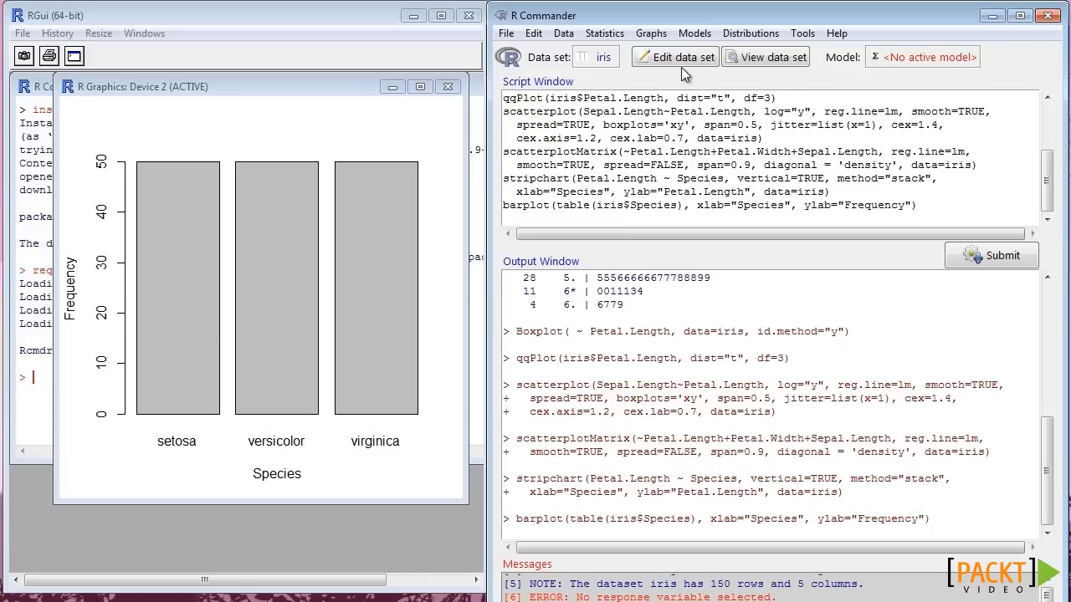
Draw a pie chart of the iris Species
{"action": "left_click", "coordinate": [694, 34]}
{"action": "left_click", "coordinate": [717, 282]}
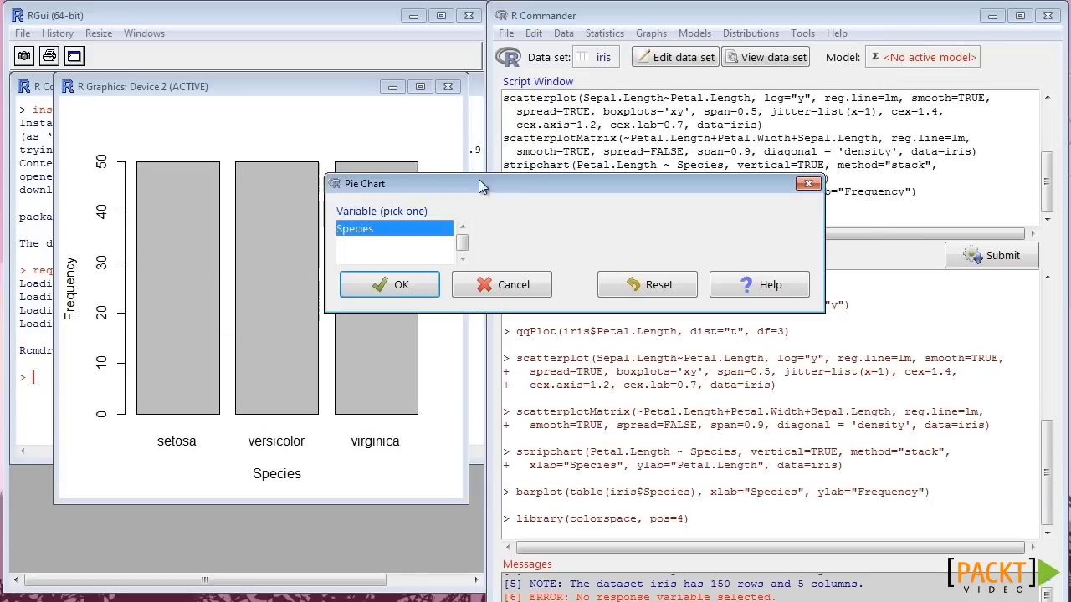
{"action": "left_click", "coordinate": [397, 287]}
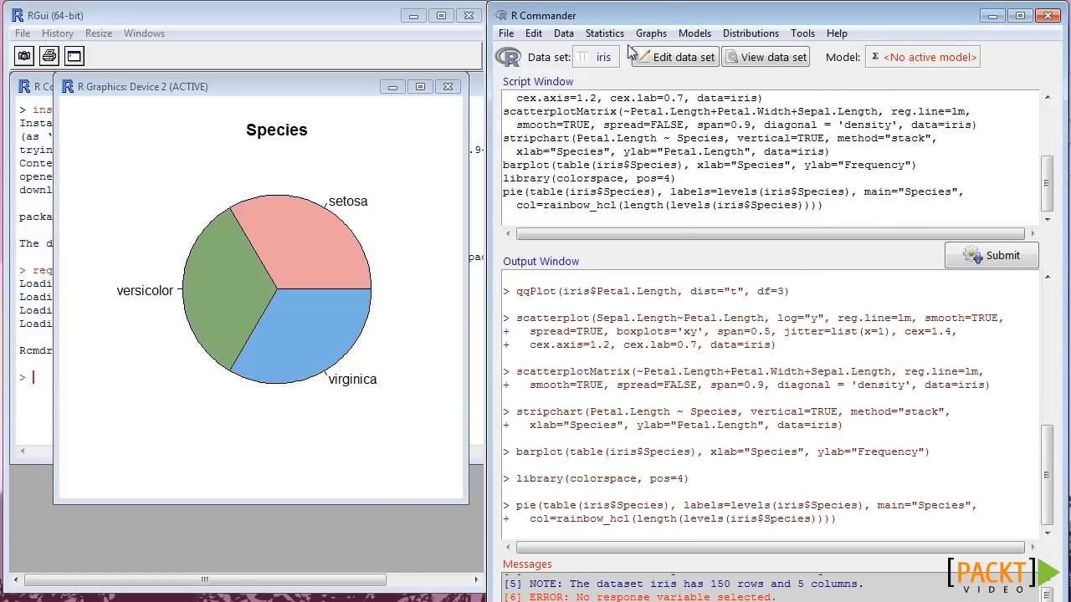
Start saving the graph as an Encapsulated Postscript file, then cancel
{"action": "left_click", "coordinate": [650, 34]}
{"action": "mouse_move", "coordinate": [766, 317]}
{"action": "left_click", "coordinate": [862, 334]}
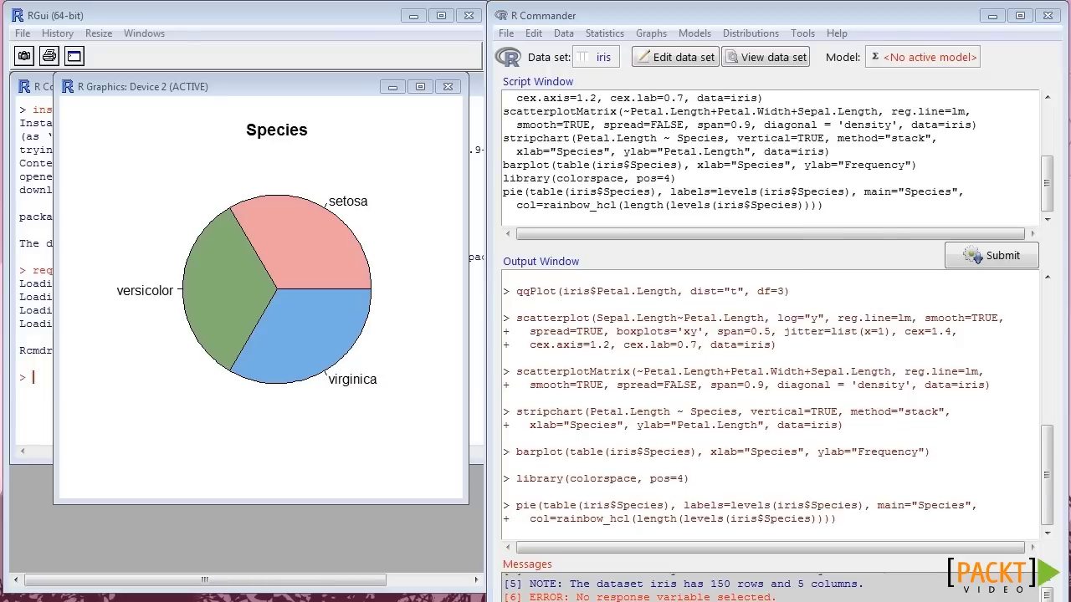
{"action": "left_click", "coordinate": [440, 210]}
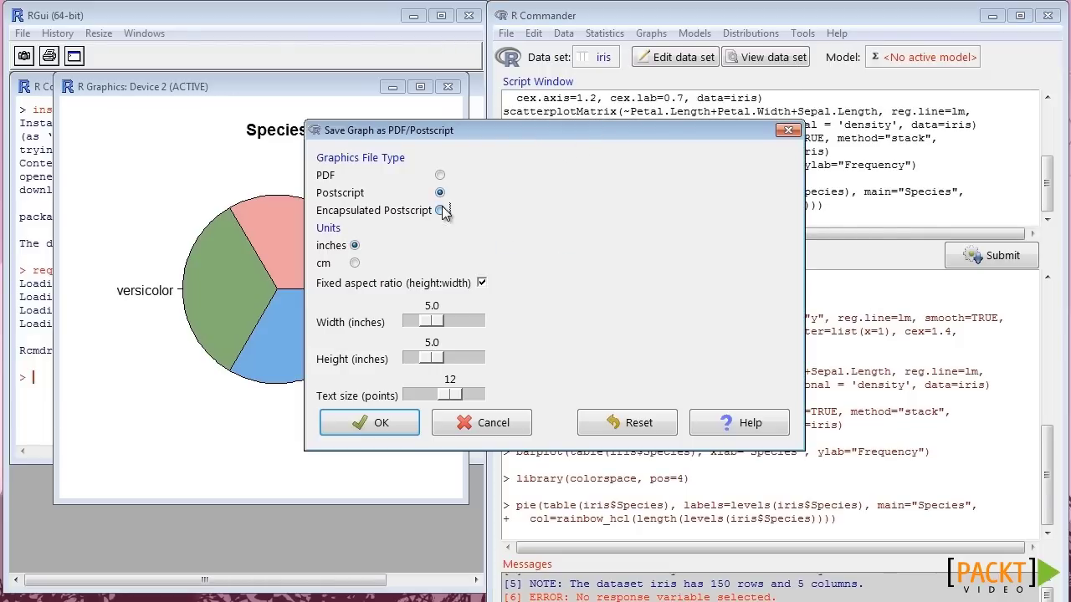
{"action": "left_click", "coordinate": [460, 423]}
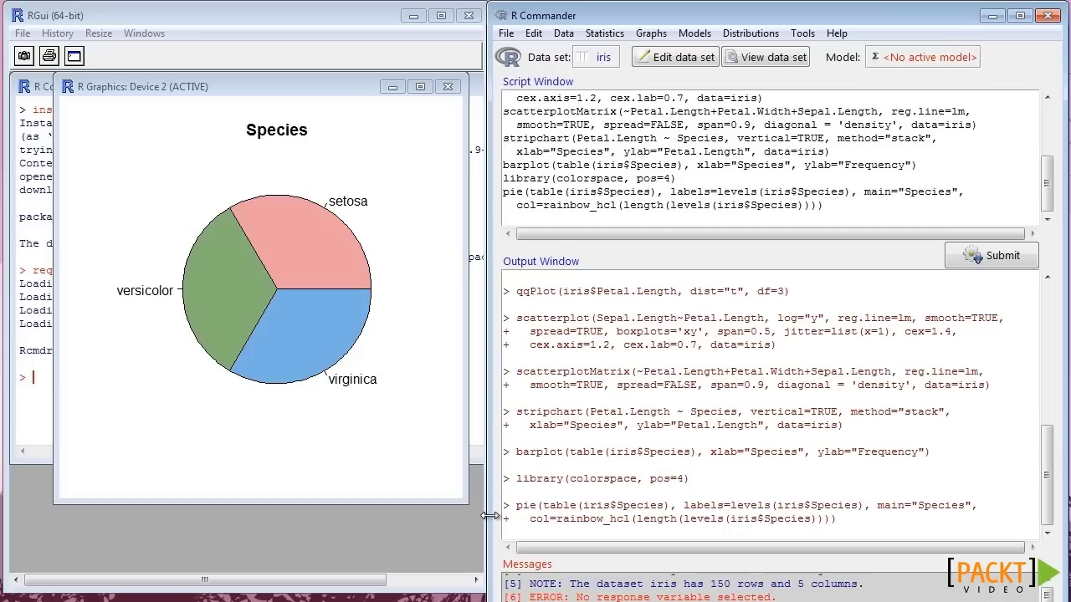